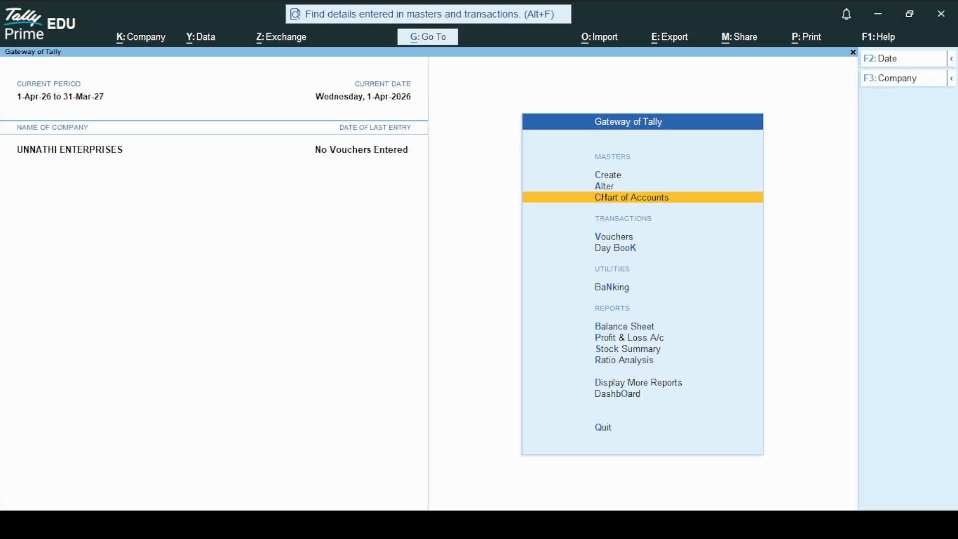
pyautogui.press('Return')
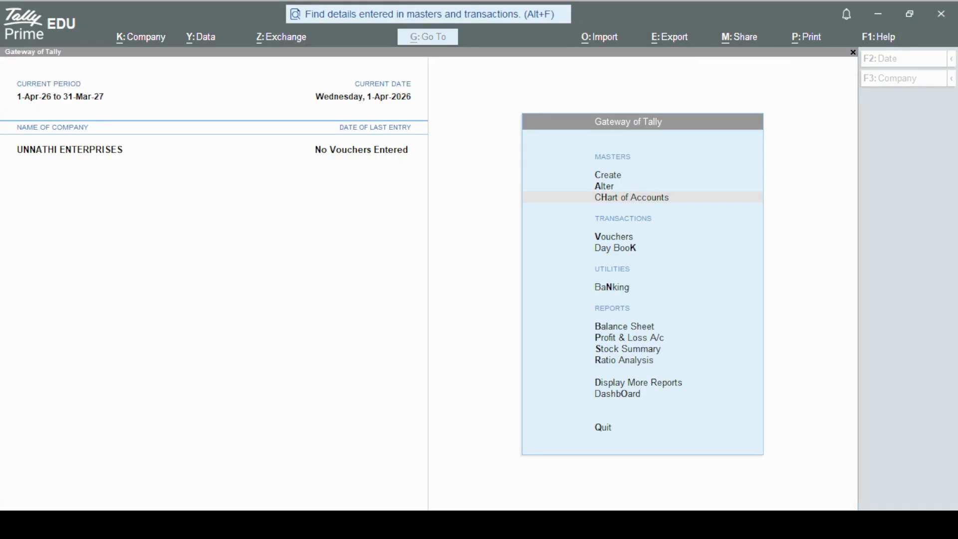
pyautogui.press('Escape')
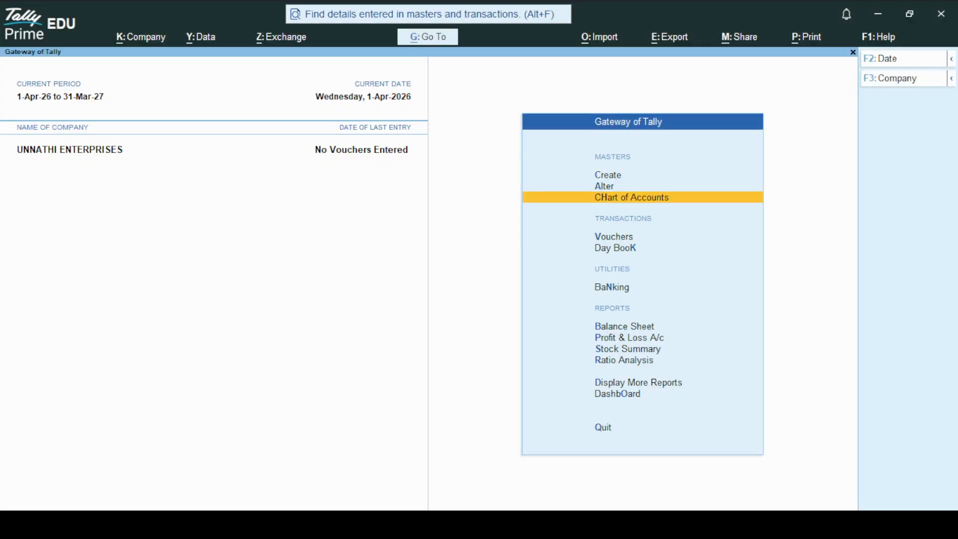
# Step: Start creating a new ledger master and name it SALARY, leaving the alias blank
pyautogui.press('Up')
pyautogui.press('Up')
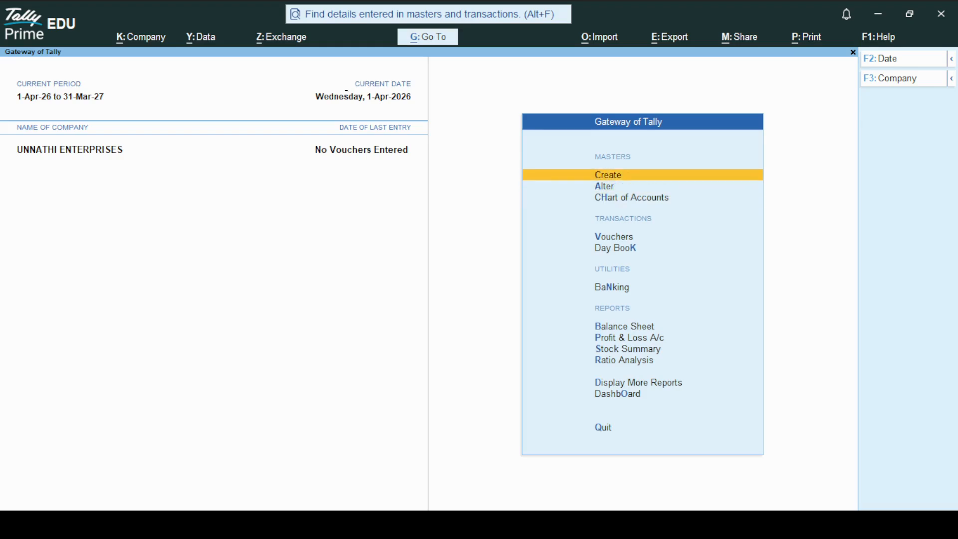
pyautogui.press('Return')
pyautogui.press('Down')
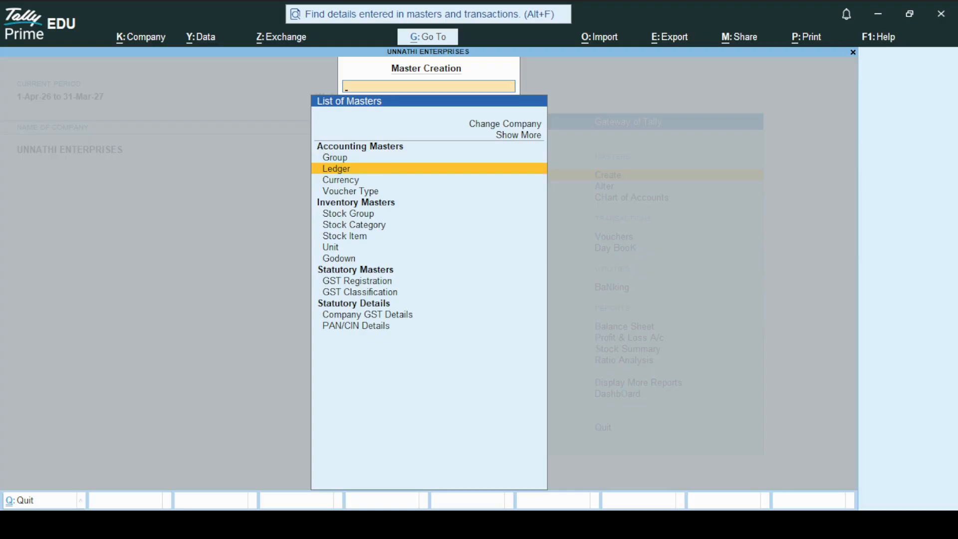
pyautogui.press('Return')
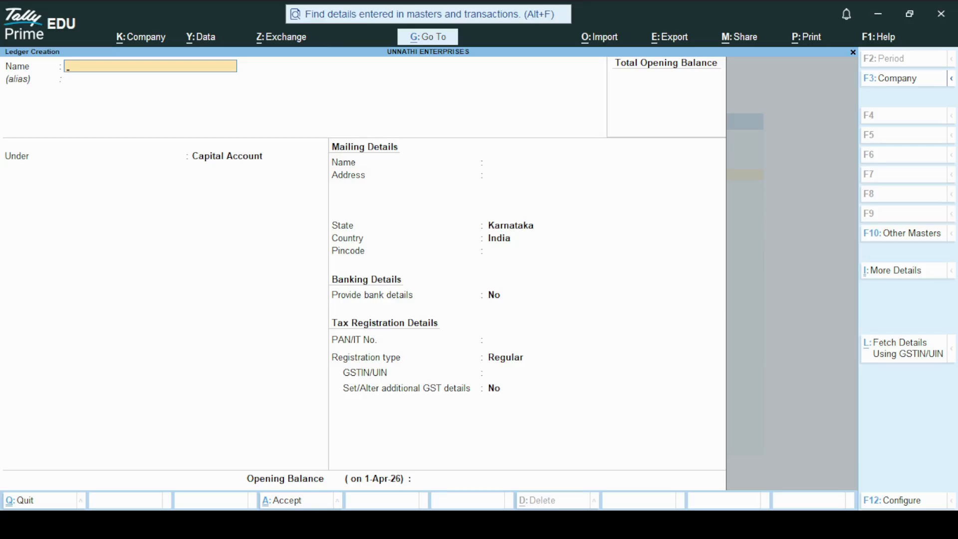
pyautogui.write('SALARY')
pyautogui.press('Return')
pyautogui.press('Return')
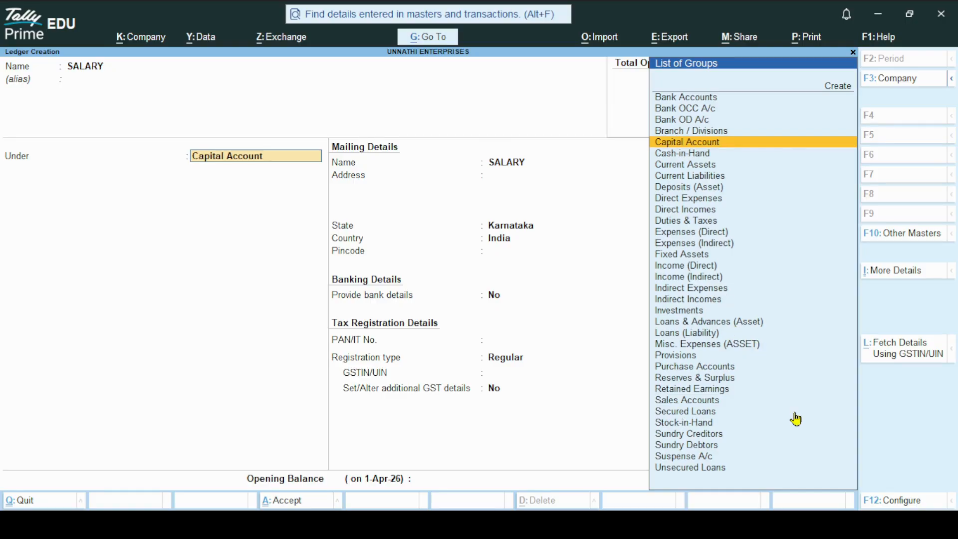
# Step: Place the SALARY ledger under the Indirect Expenses group
pyautogui.press('Down')
pyautogui.press('Down')
pyautogui.press('Down')
pyautogui.press('Down')
pyautogui.press('Down')
pyautogui.press('Down')
pyautogui.press('Down')
pyautogui.press('Down')
pyautogui.press('Down')
pyautogui.press('Down')
pyautogui.press('Down')
pyautogui.press('Down')
pyautogui.press('Down')
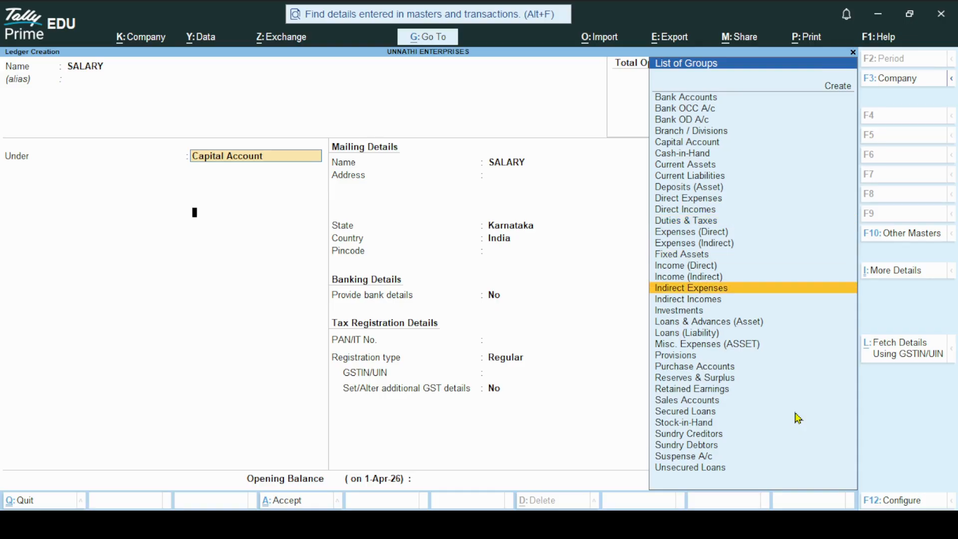
pyautogui.press('Return')
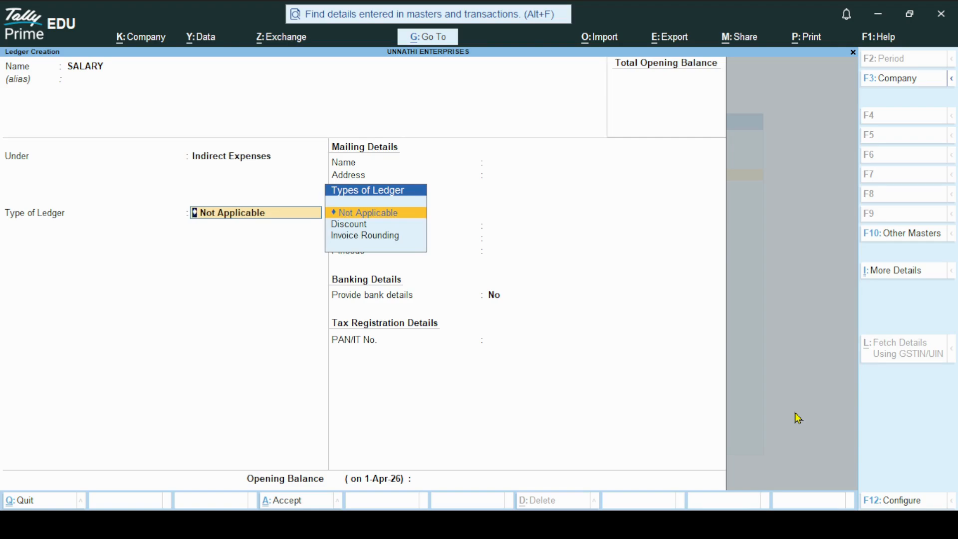
# Step: Keep the SALARY ledger's type as Not Applicable and bank details as No, leave the opening balance blank, and save the ledger
pyautogui.press('Return')
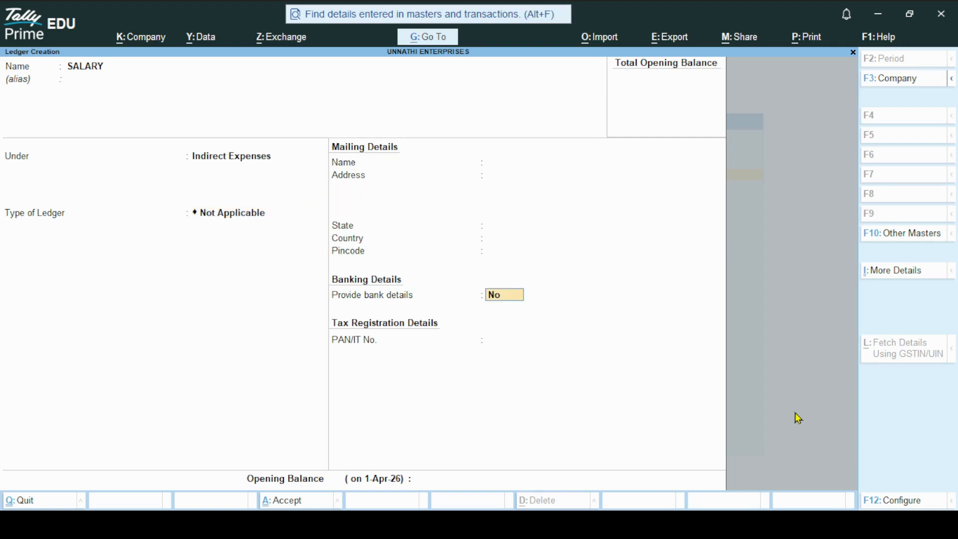
pyautogui.press('Return')
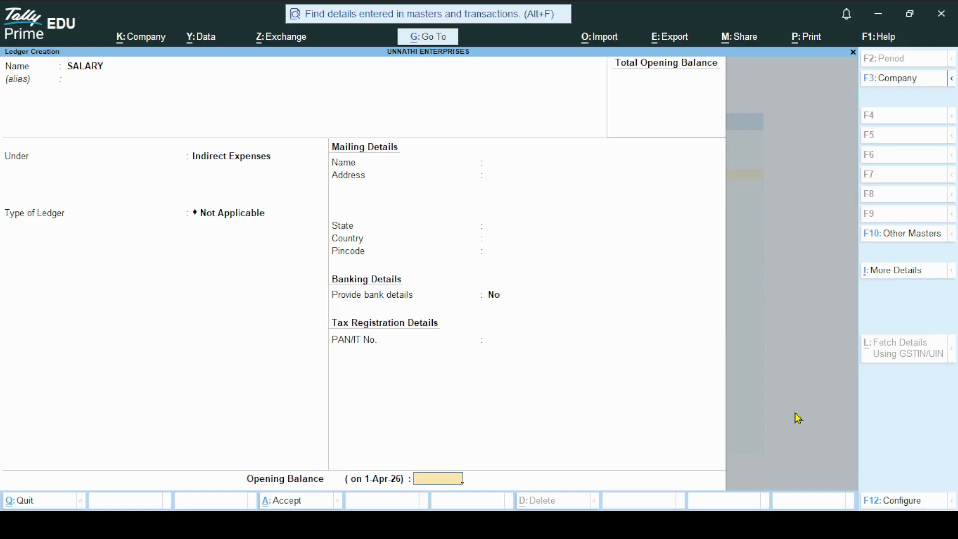
pyautogui.press('Return')
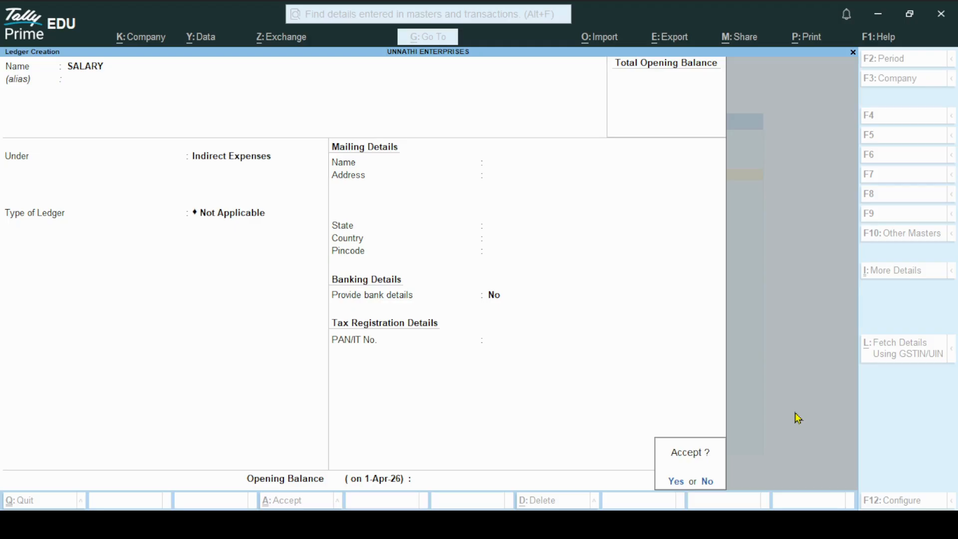
pyautogui.press('Return')
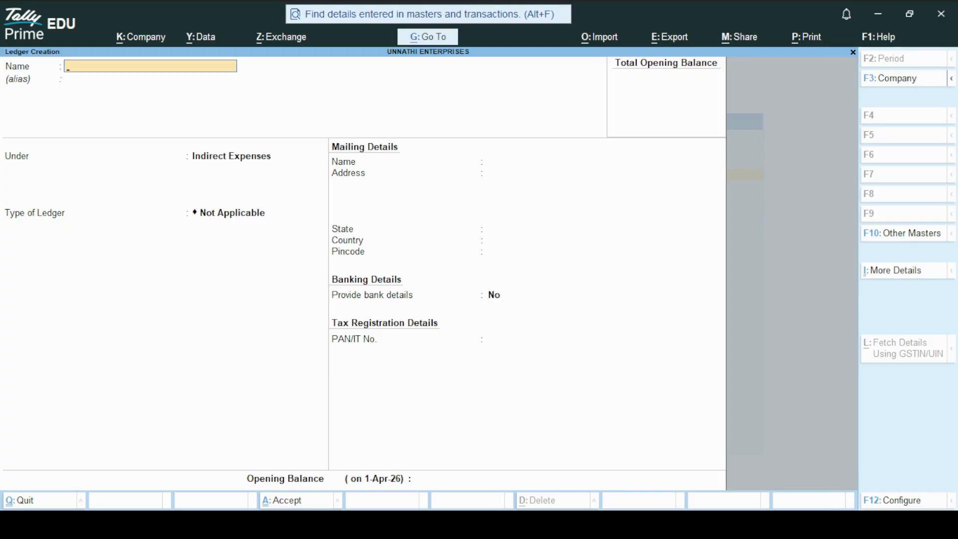
pyautogui.hotkey('alt', 'Tab')
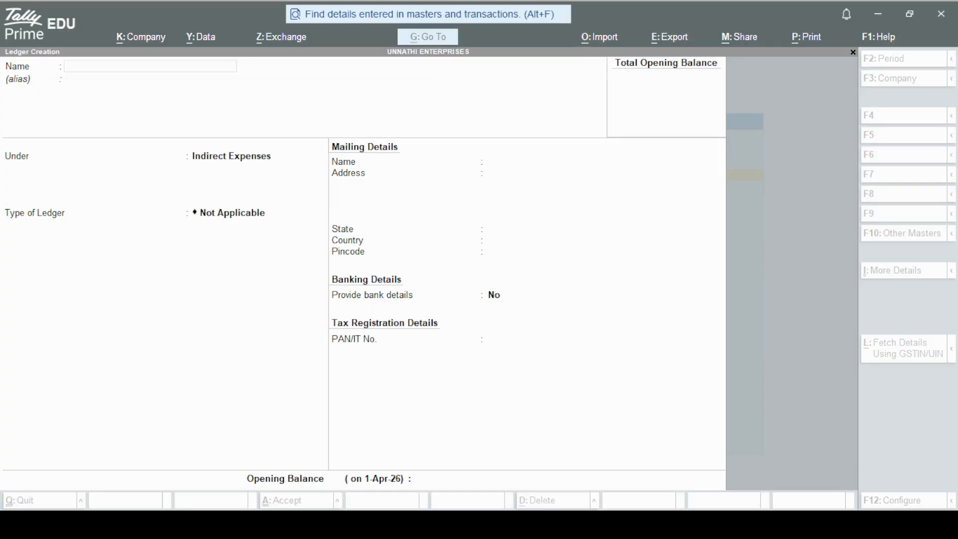
pyautogui.hotkey('alt', 'Tab')
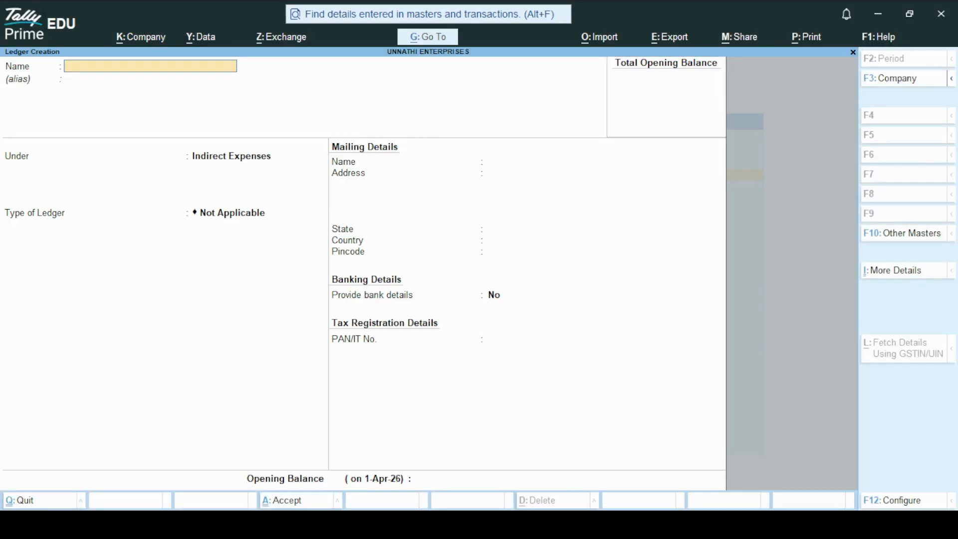
# Step: Name the next new ledger PURCHASES, leaving the alias blank
pyautogui.write('P')
pyautogui.write('UR')
pyautogui.write('CH')
pyautogui.write('ASE')
pyautogui.press('BackSpace')
pyautogui.write('ES')
pyautogui.press('Return')
pyautogui.press('Return')
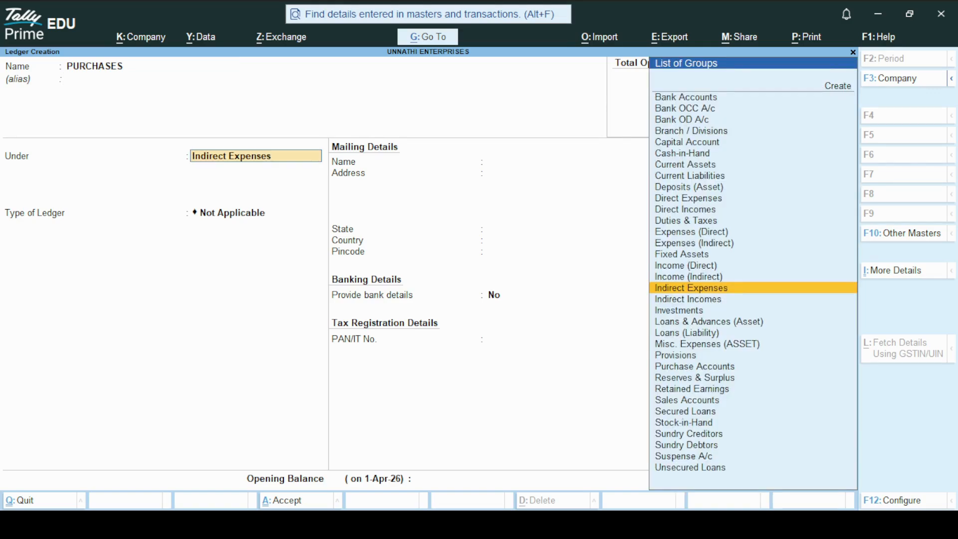
# Step: Place the PURCHASES ledger under the Purchase Accounts group
pyautogui.press('Down')
pyautogui.press('Down')
pyautogui.press('Down')
pyautogui.press('Down')
pyautogui.press('Down')
pyautogui.press('Down')
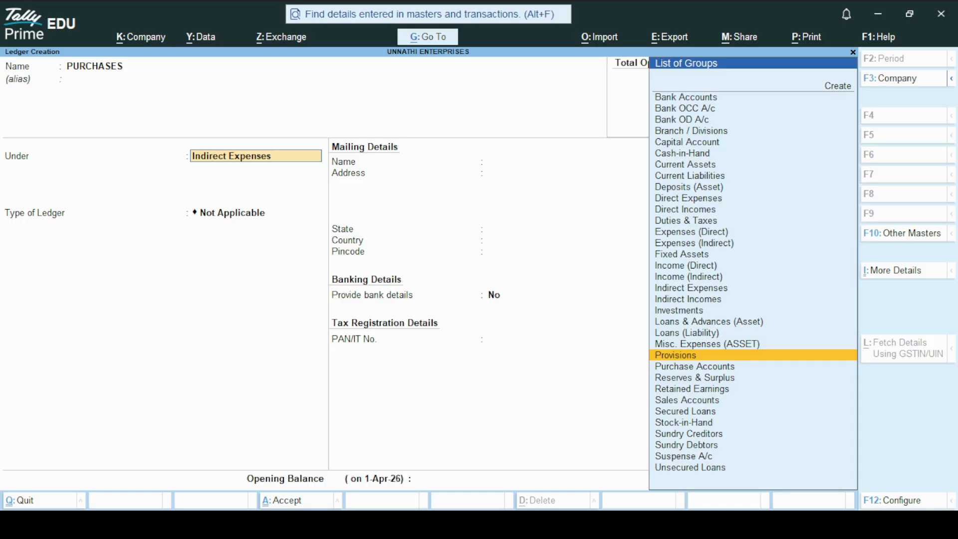
pyautogui.press('Down')
pyautogui.press('Return')
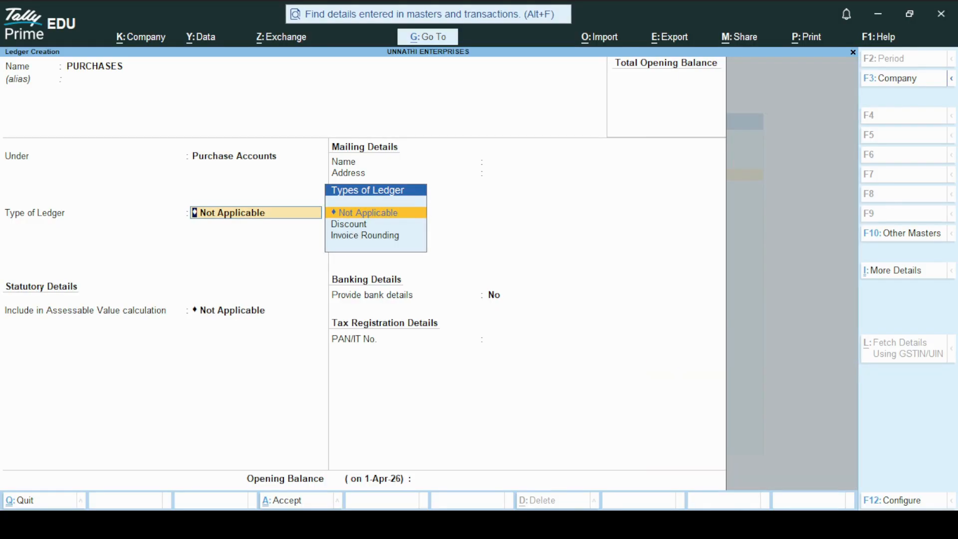
# Step: Keep the PURCHASES ledger's type and assessable value calculation as Not Applicable, leave the opening balance blank, and save the ledger
pyautogui.press('Return')
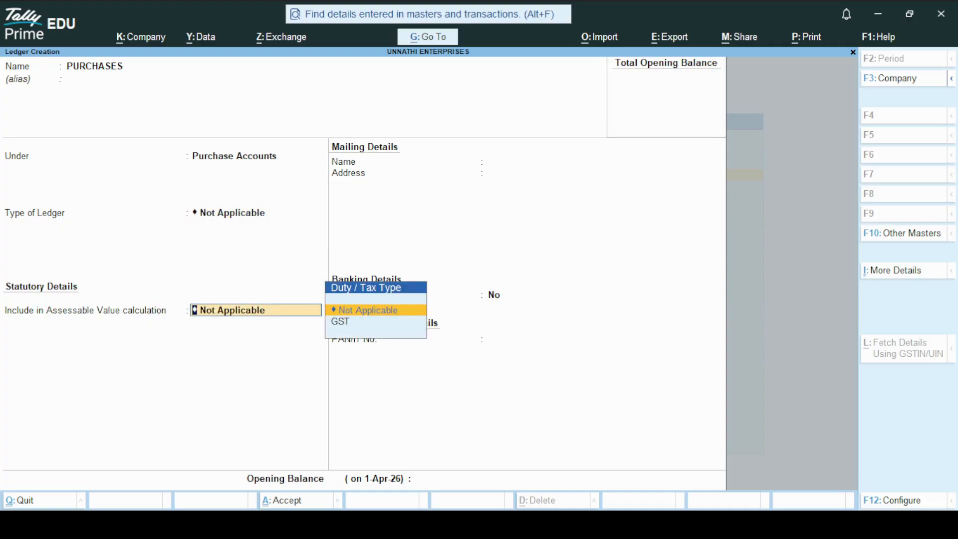
pyautogui.press('Return')
pyautogui.press('Return')
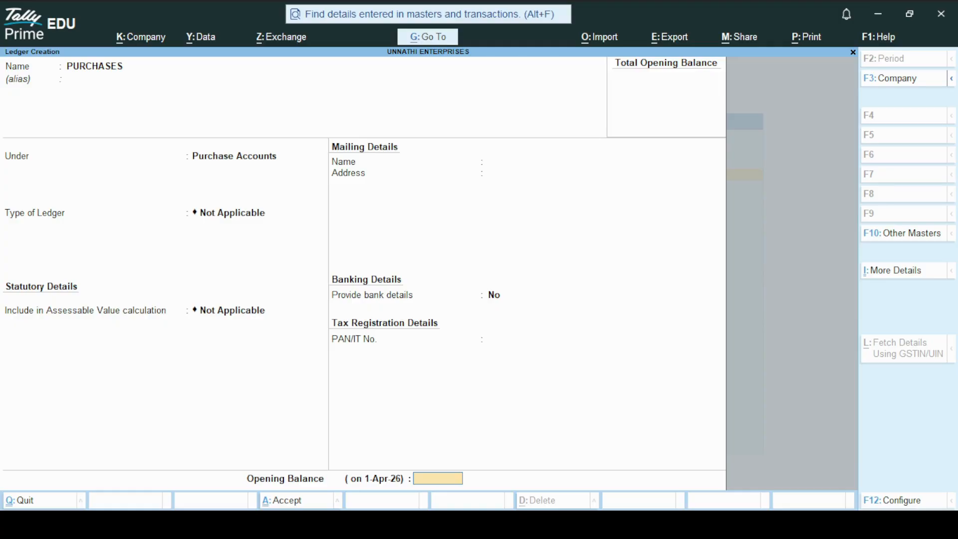
pyautogui.press('Return')
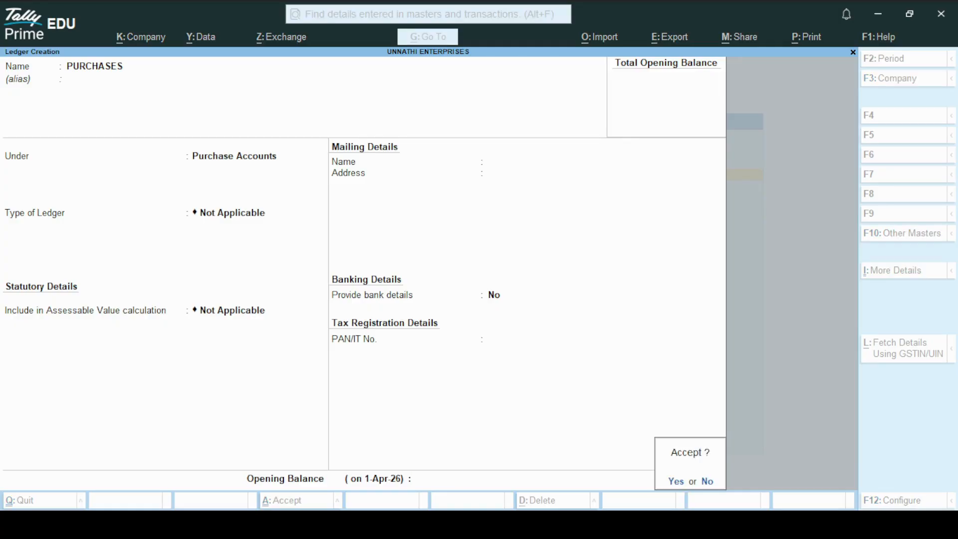
pyautogui.press('Return')
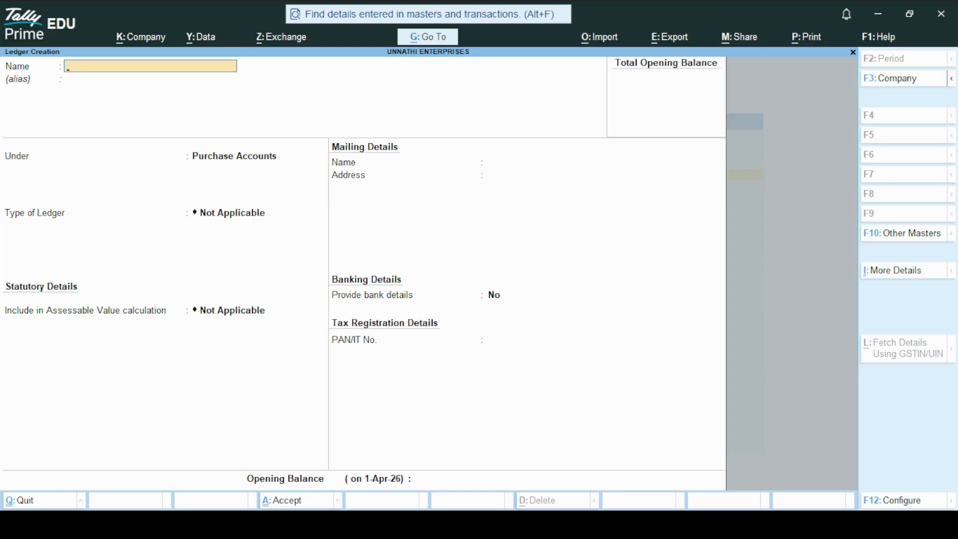
# Step: Create and save a ledger named RENT under the Indirect Expenses group, keeping its other details at their defaults
pyautogui.write('RENT')
pyautogui.press('Return')
pyautogui.press('Return')
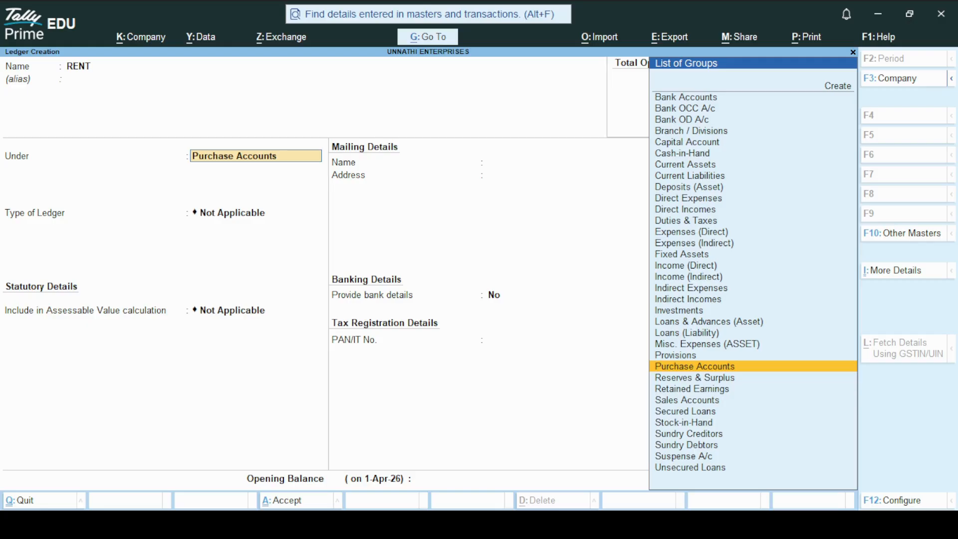
pyautogui.press('Up')
pyautogui.press('Up')
pyautogui.press('Up')
pyautogui.press('Up')
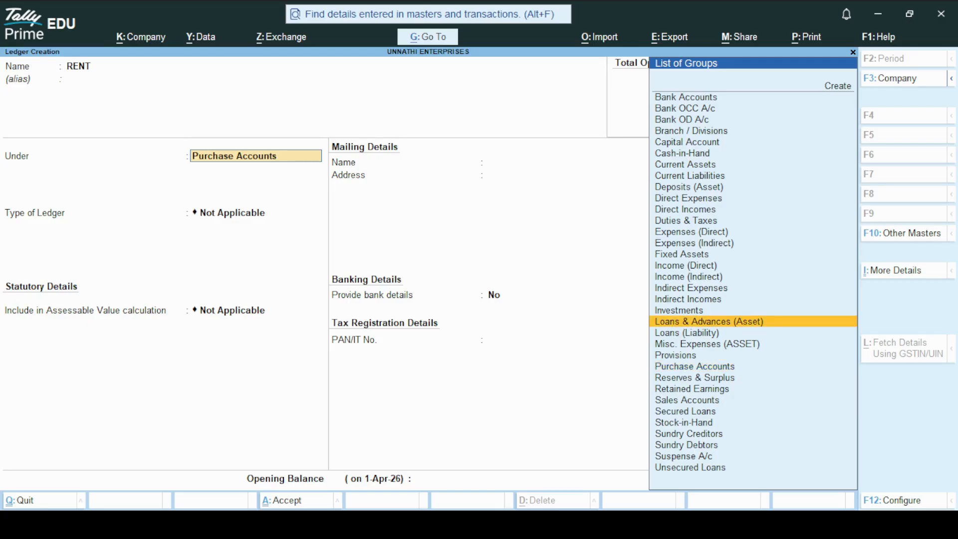
pyautogui.press('Up')
pyautogui.press('Up')
pyautogui.press('Up')
pyautogui.press('Return')
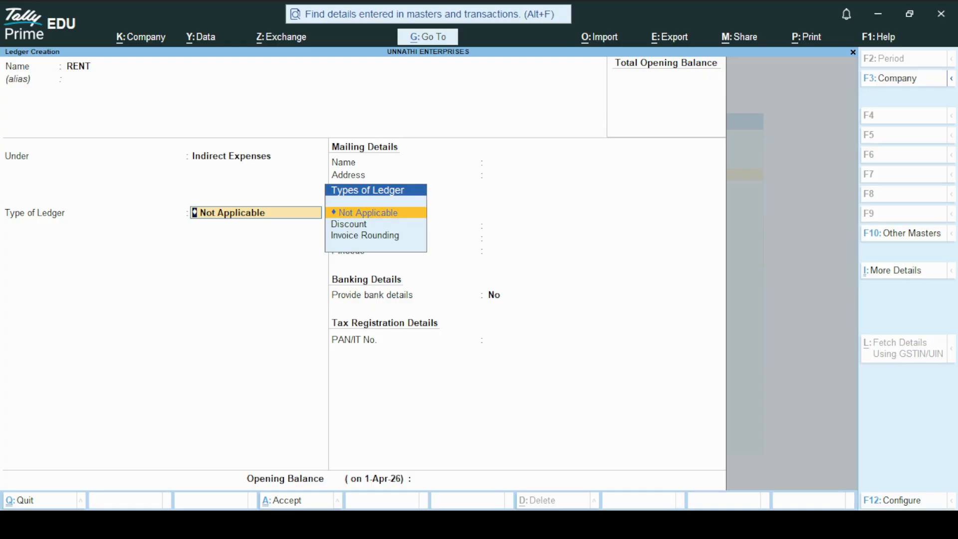
pyautogui.hotkey('ctrl', 'a')
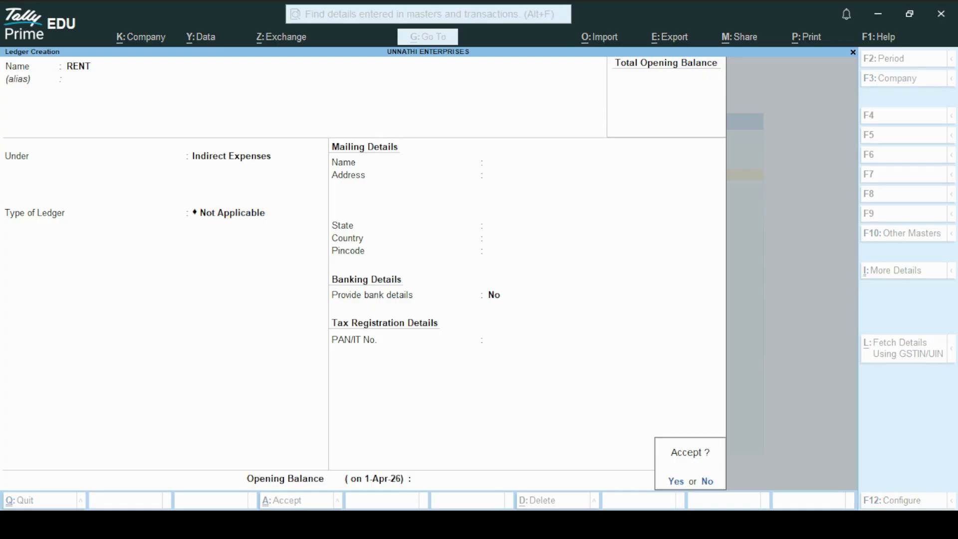
pyautogui.press('y')
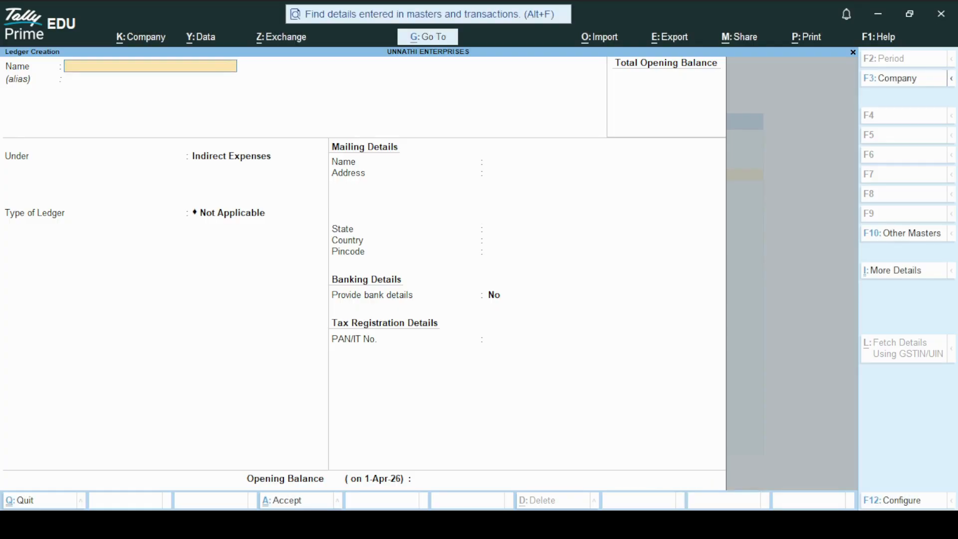
pyautogui.hotkey('alt', 'Tab')
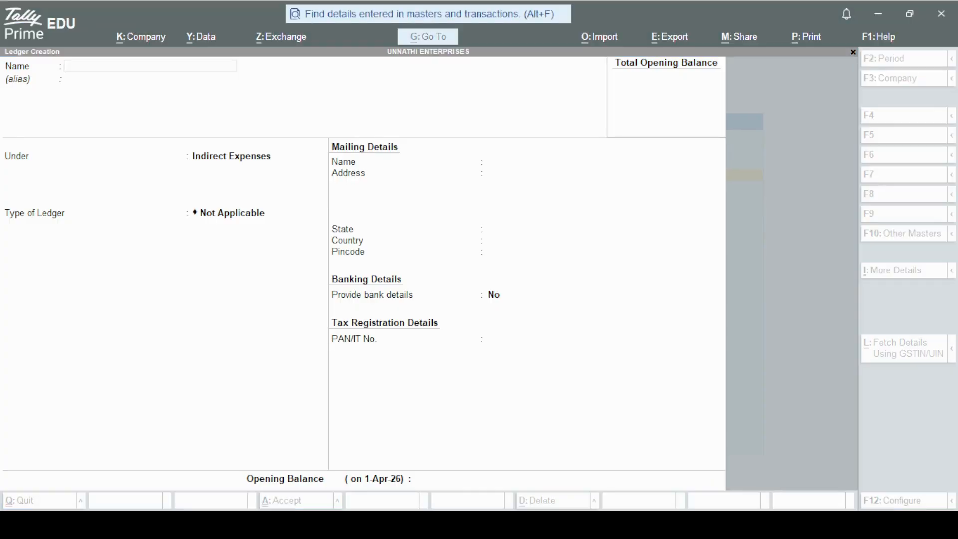
pyautogui.hotkey('alt', 'Tab')
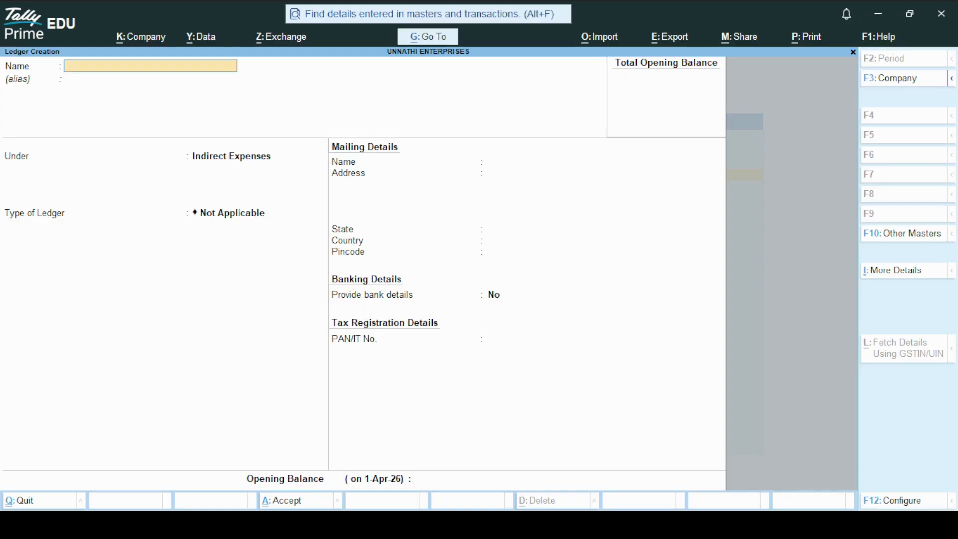
# Step: Leave ledger creation and open the list of existing ledgers for alteration
pyautogui.press('Escape')
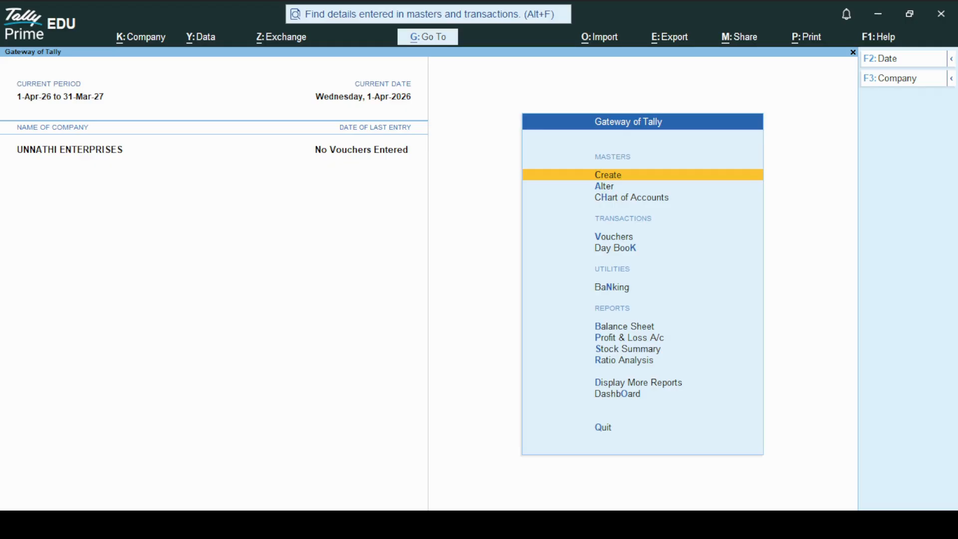
pyautogui.press('Down')
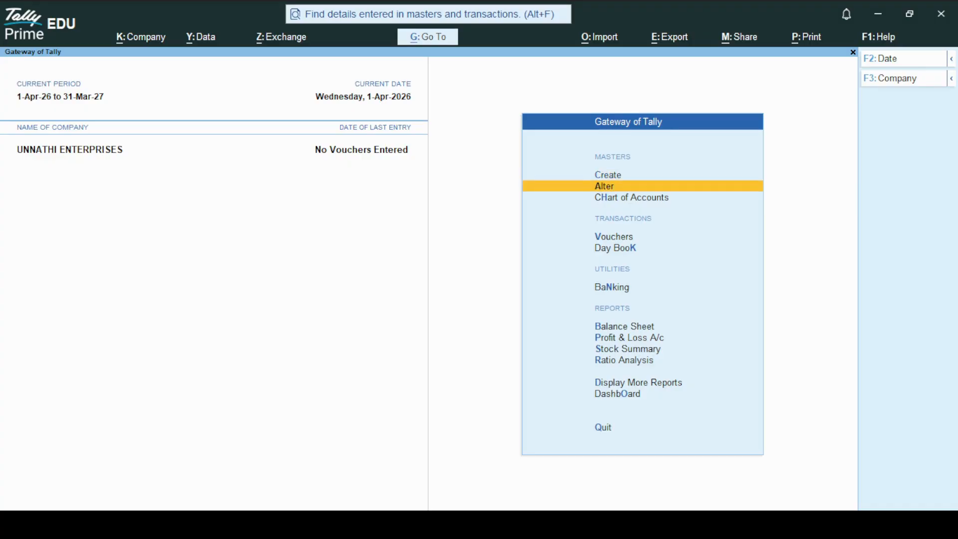
pyautogui.press('Return')
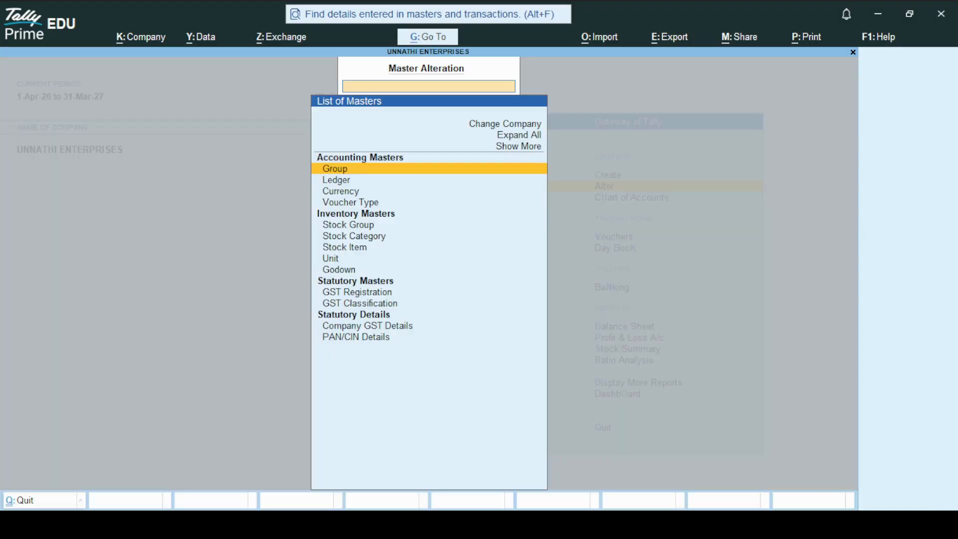
pyautogui.press('Down')
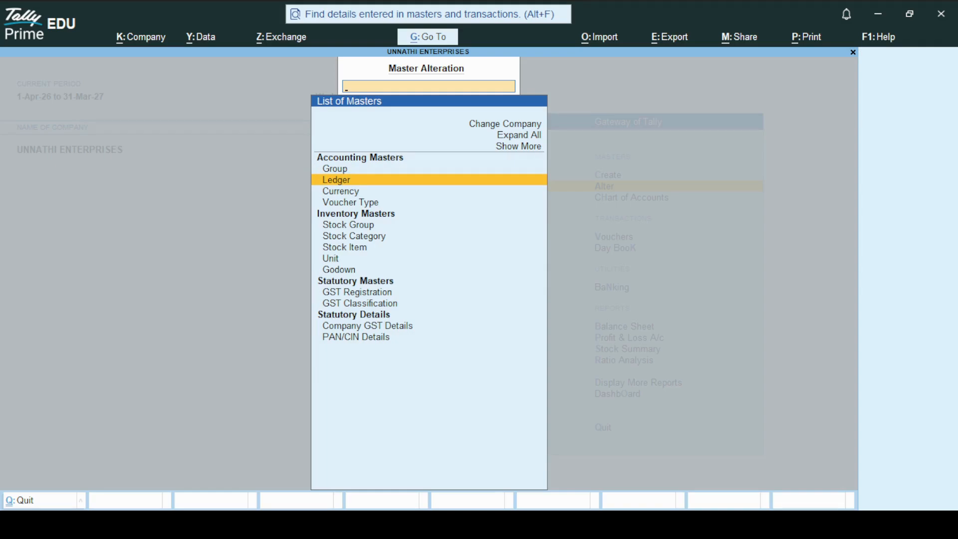
pyautogui.press('Return')
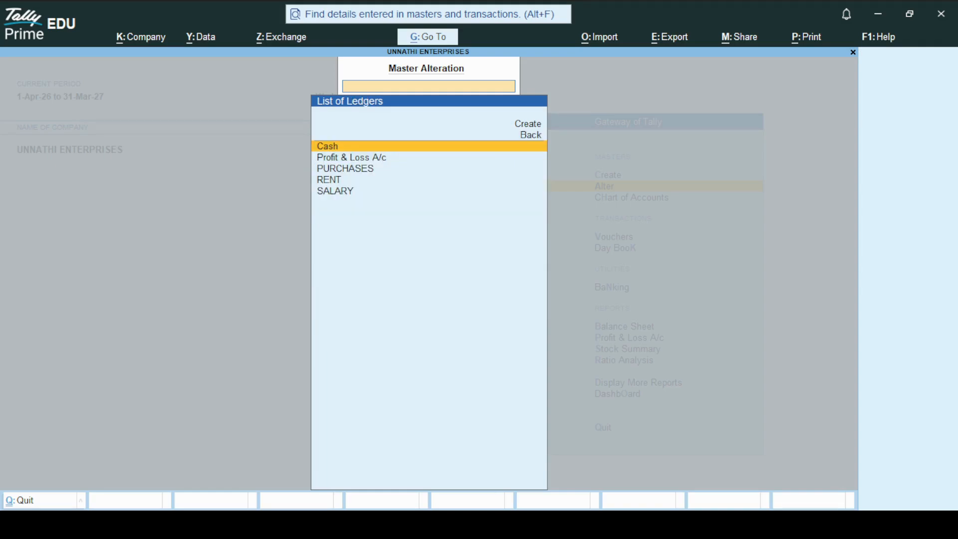
# Step: Look through the ledger alteration list to check that the newly created PURCHASES, RENT and SALARY ledgers are included
pyautogui.press('Down')
pyautogui.press('Down')
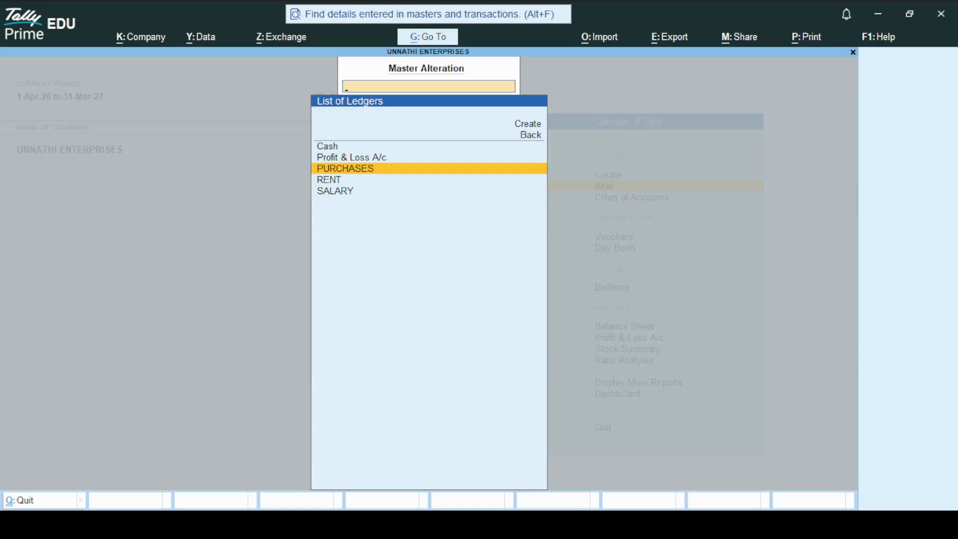
pyautogui.press('Down')
pyautogui.press('Up')
pyautogui.press('Up')
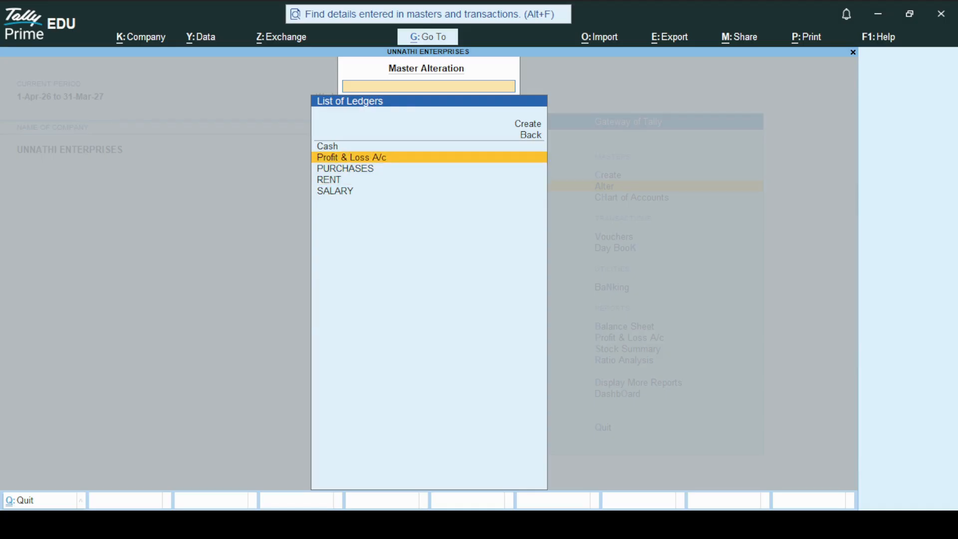
pyautogui.press('Up')
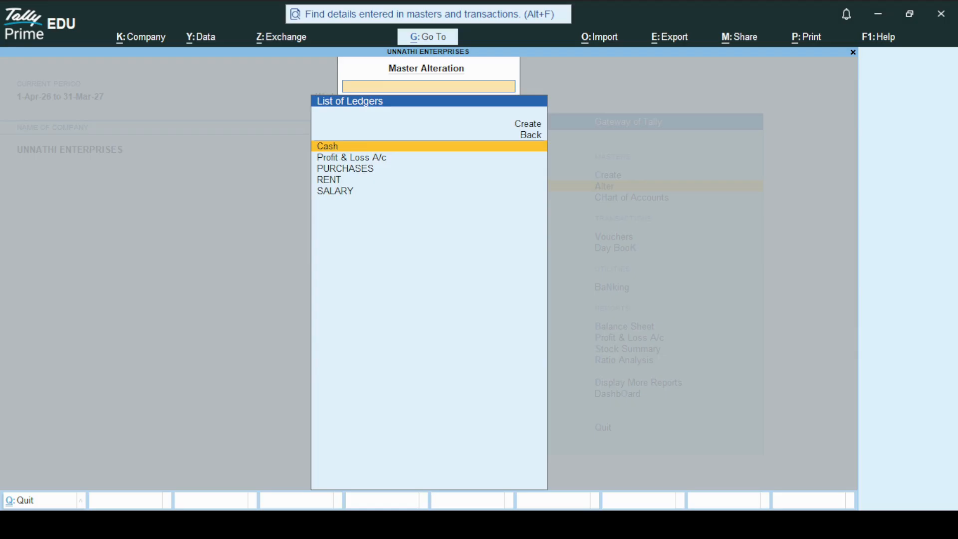
pyautogui.press('Down')
pyautogui.press('Down')
pyautogui.press('Down')
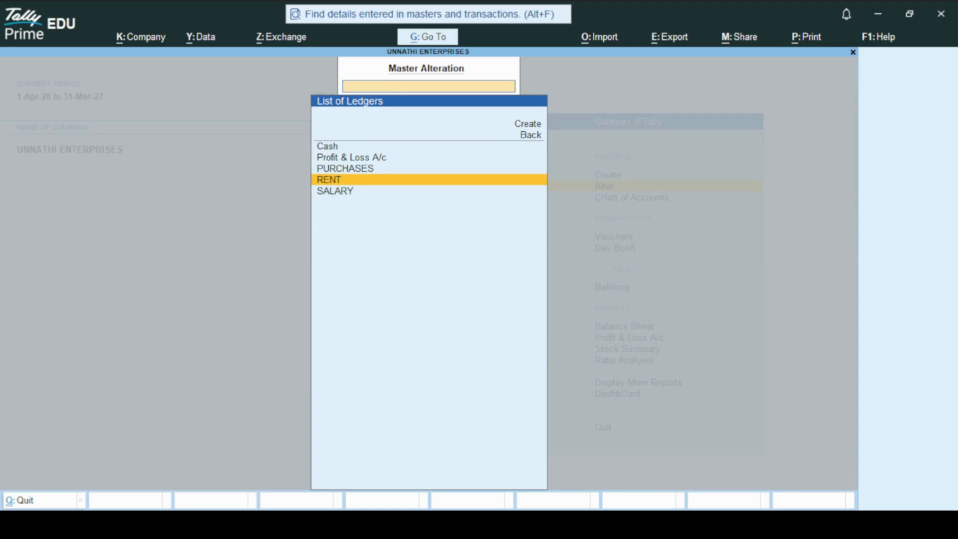
# Step: Leave the master alteration lists without altering any ledger and return to the Gateway of Tally, keeping the program open
pyautogui.press('Escape')
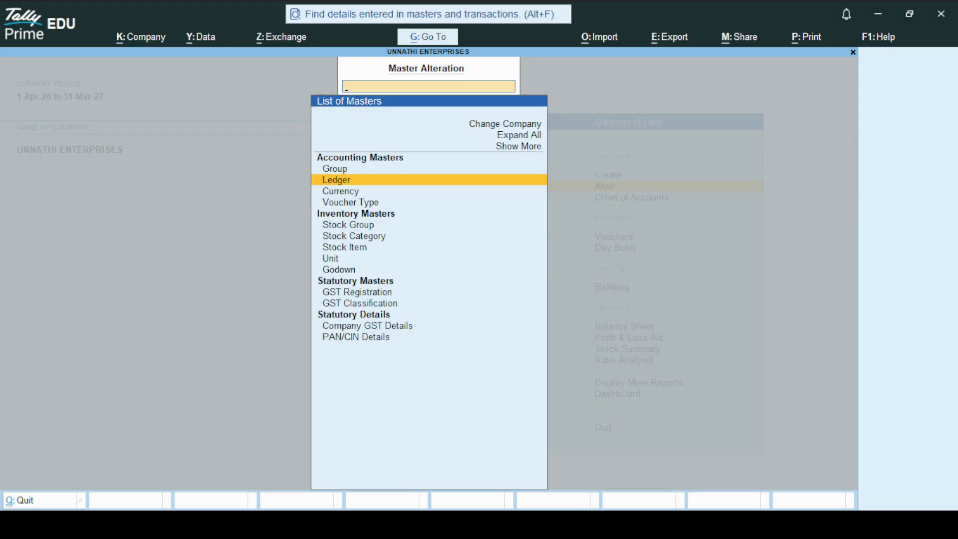
pyautogui.press('Escape')
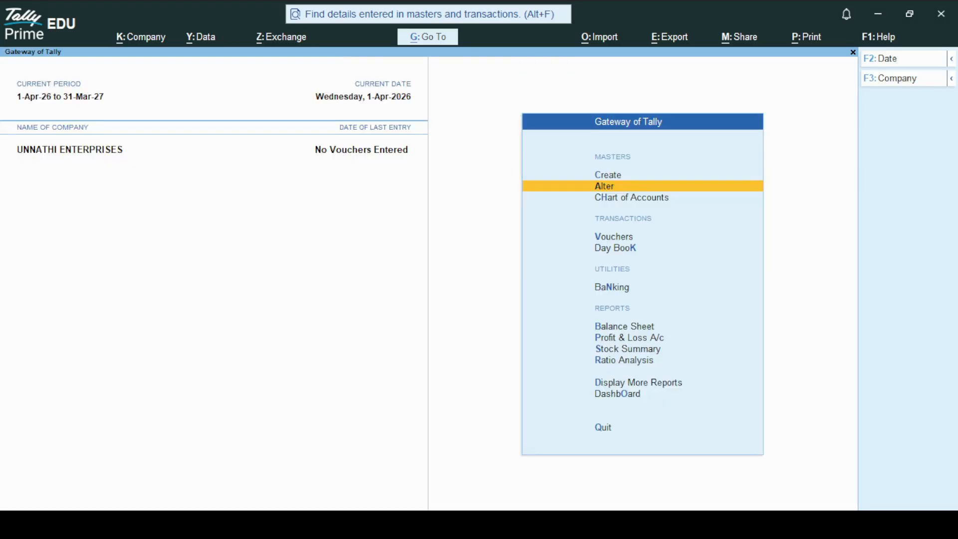
pyautogui.press('Escape')
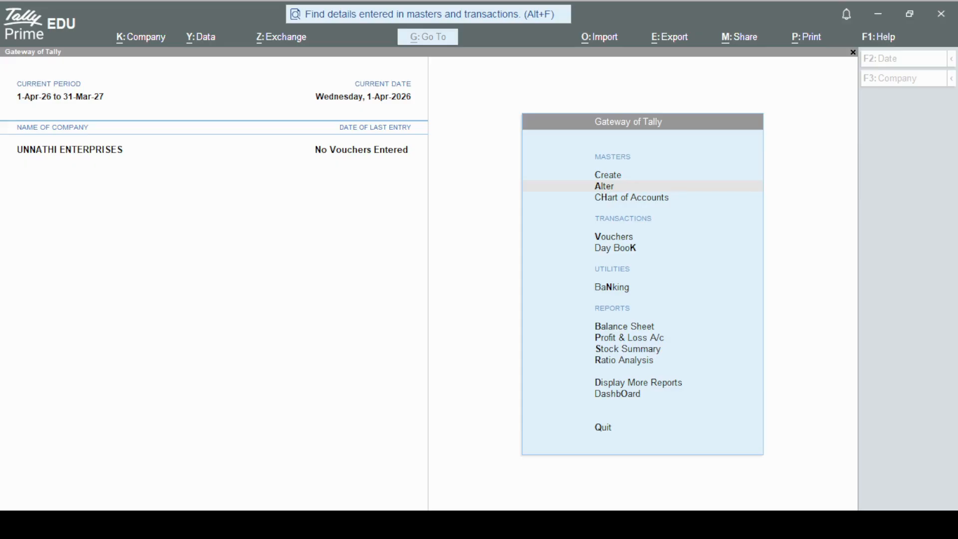
pyautogui.press('Escape')
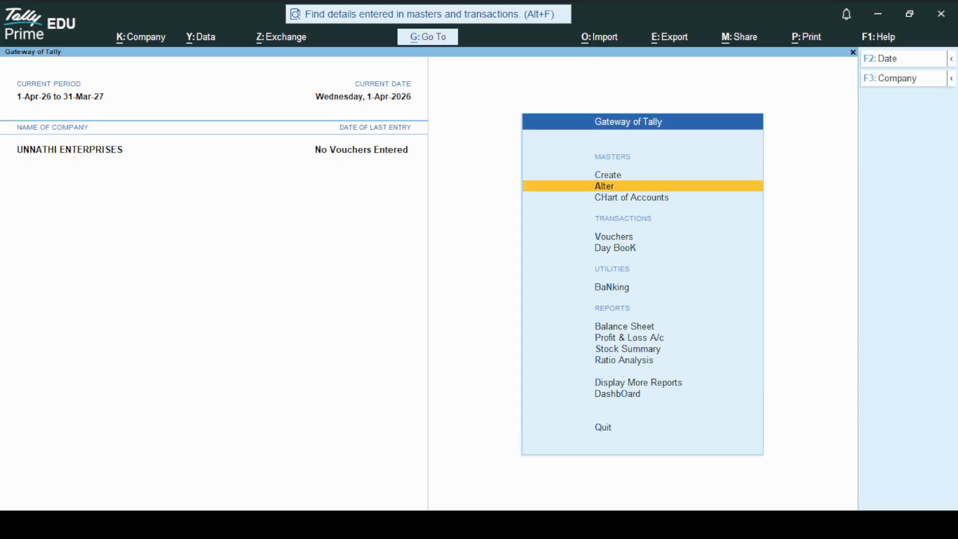